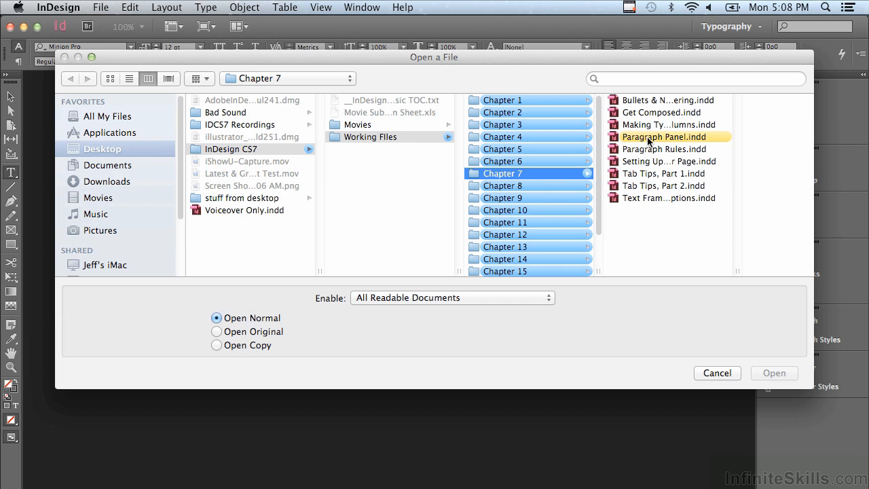
Open Paragraph Panel.indd from the Chapter 7 folder and display the paragraph formatting controls
left_click(648, 137)
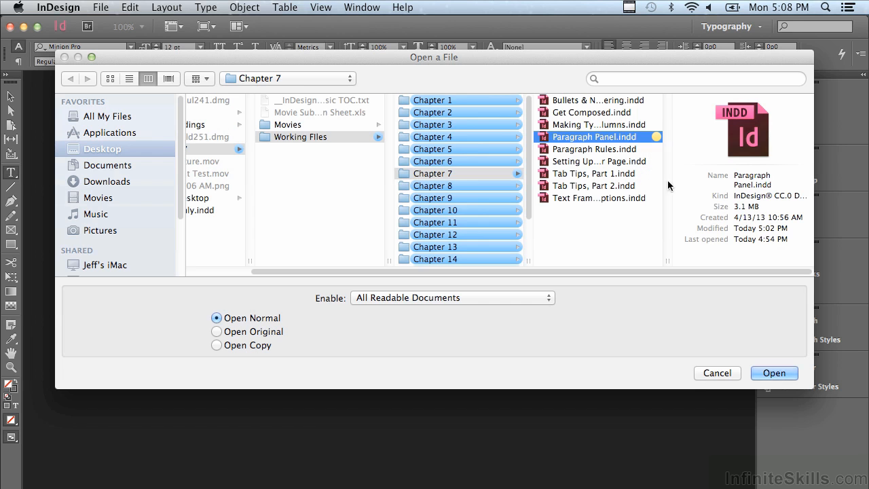
left_click(763, 372)
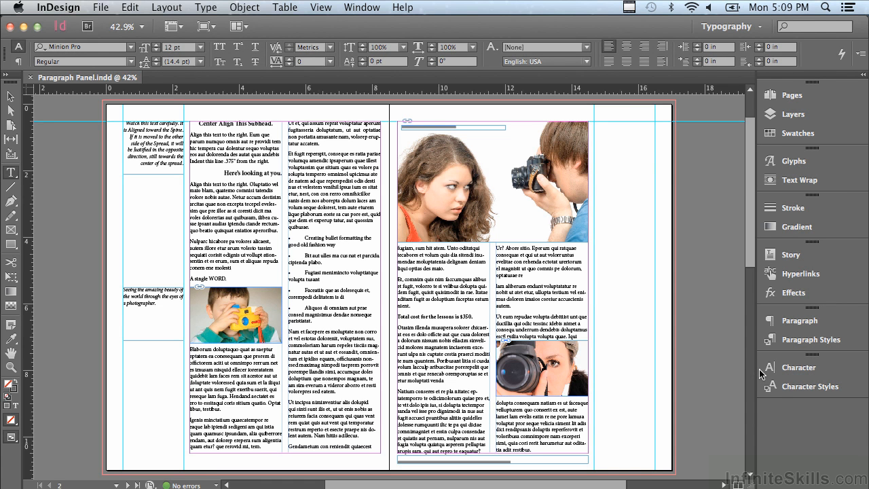
left_click(801, 322)
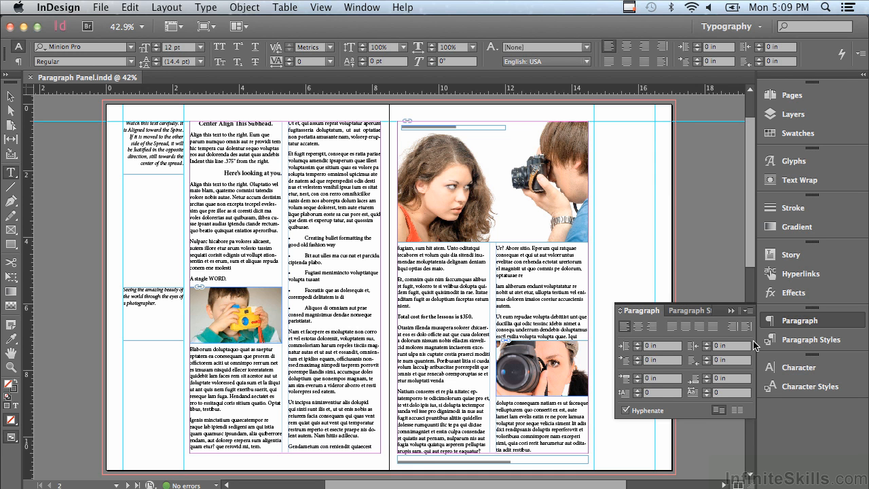
Center-align the subhead "Here's looking at you." on the left page
left_click(11, 370)
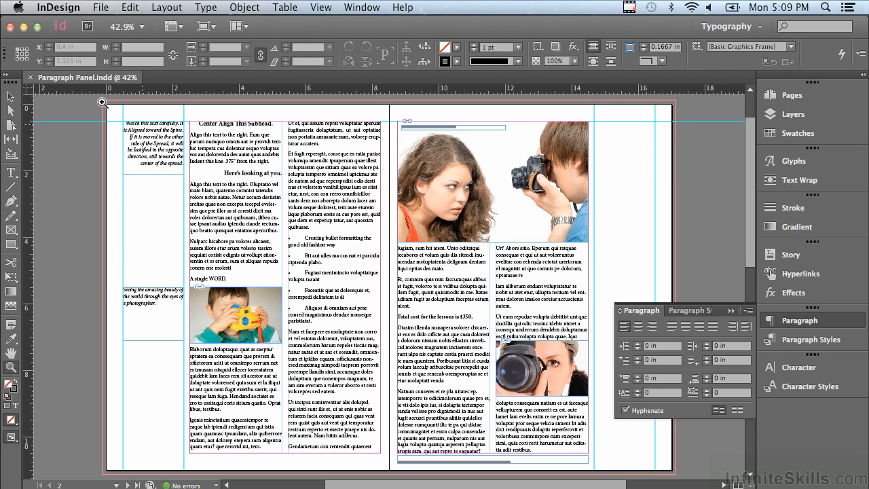
left_click_drag(96, 103, 396, 240)
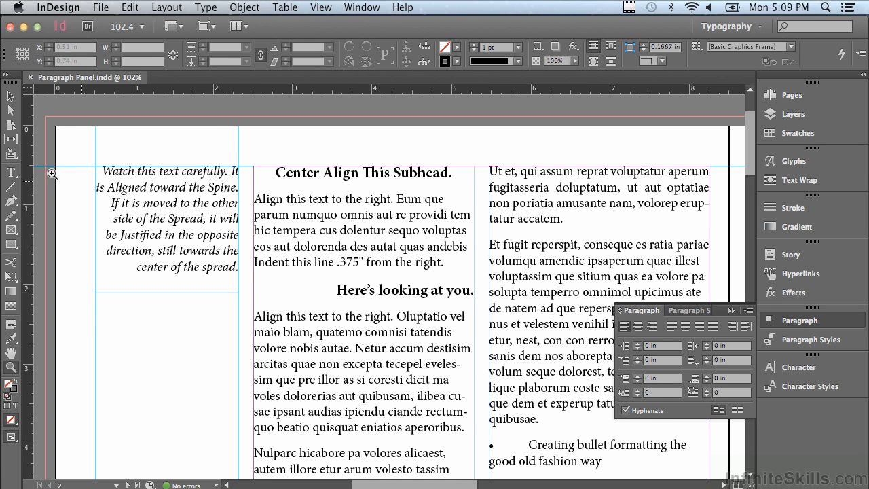
left_click(11, 173)
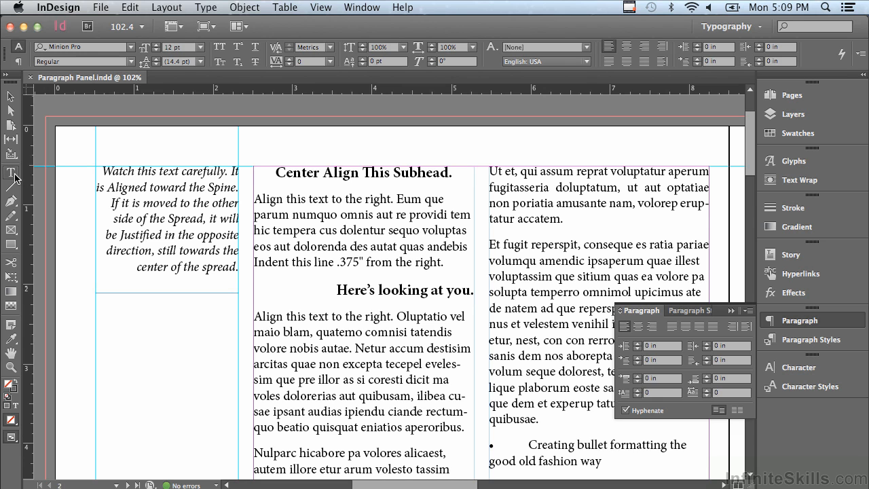
left_click(255, 199)
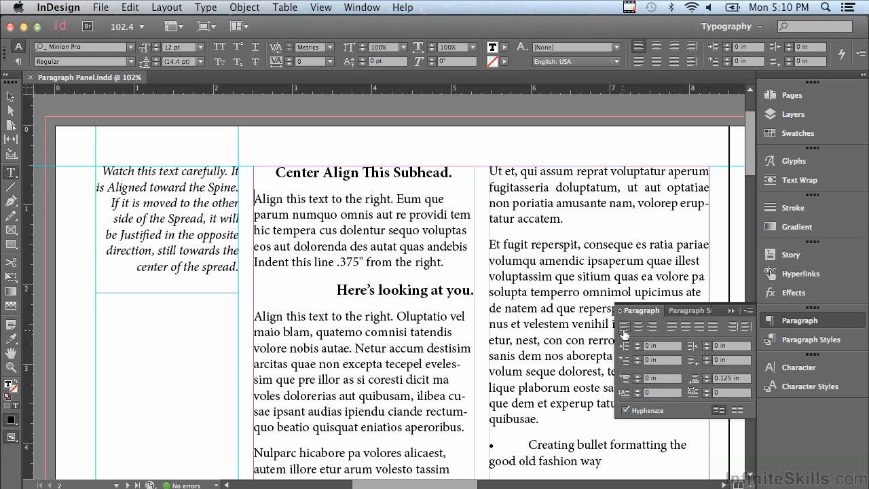
left_click(373, 290)
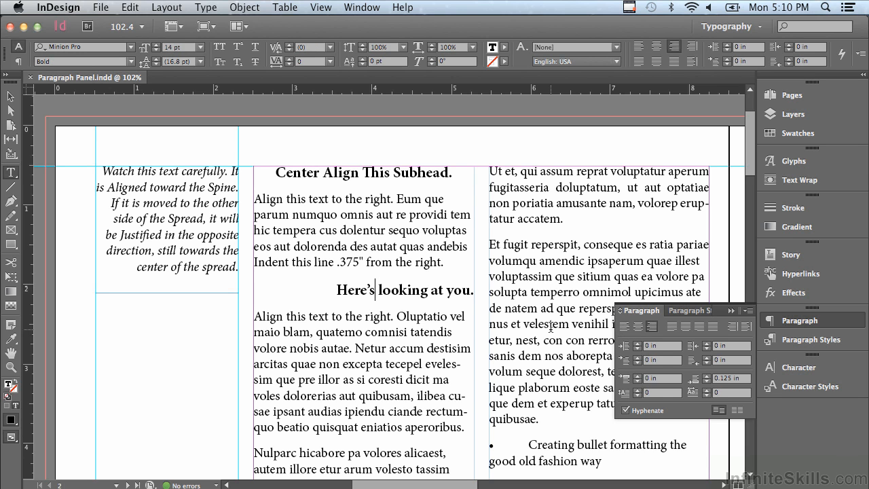
left_click(637, 328)
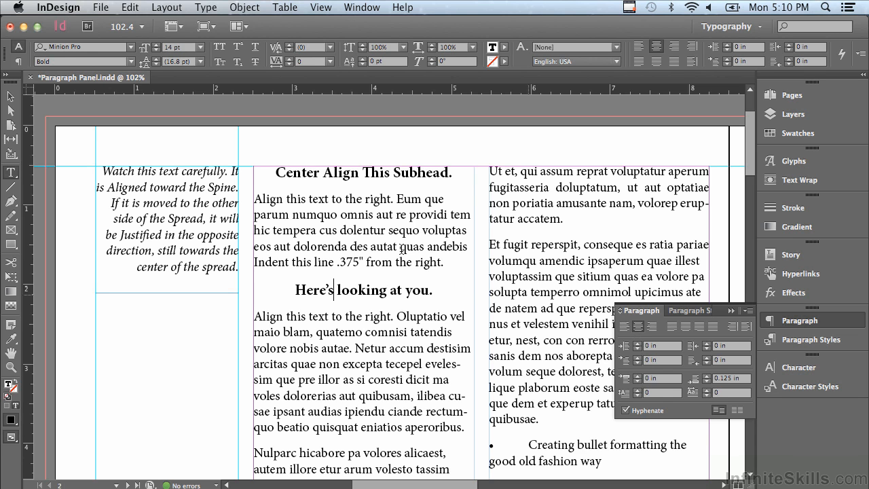
Try right alignment, and justification with the last line aligned left, on the body paragraph below "Center Align This Subhead."
left_click(256, 199)
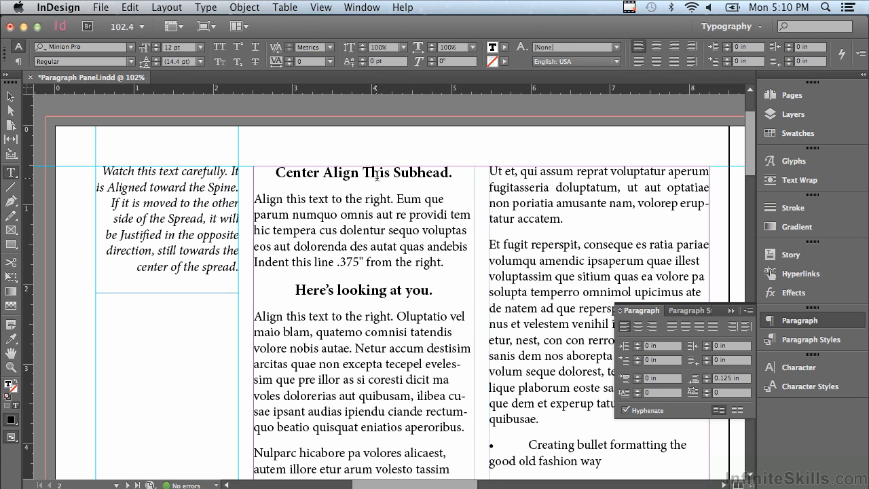
left_click(651, 326)
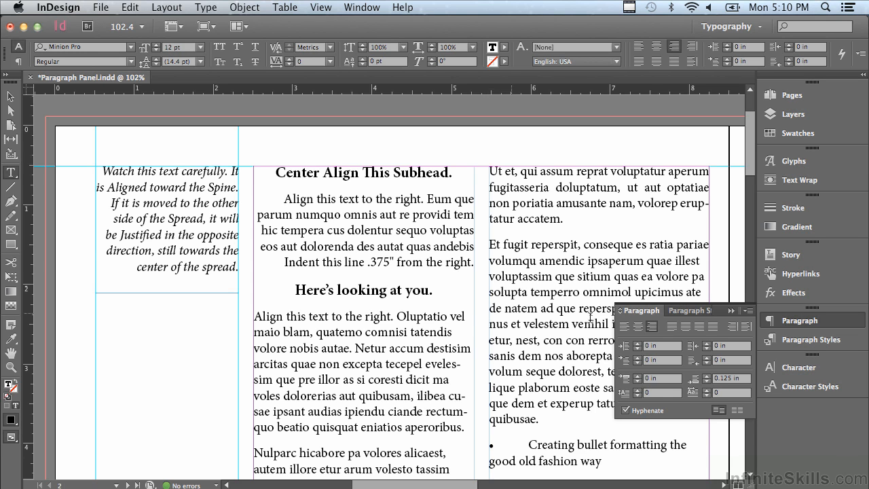
left_click(281, 198)
left_click(672, 327)
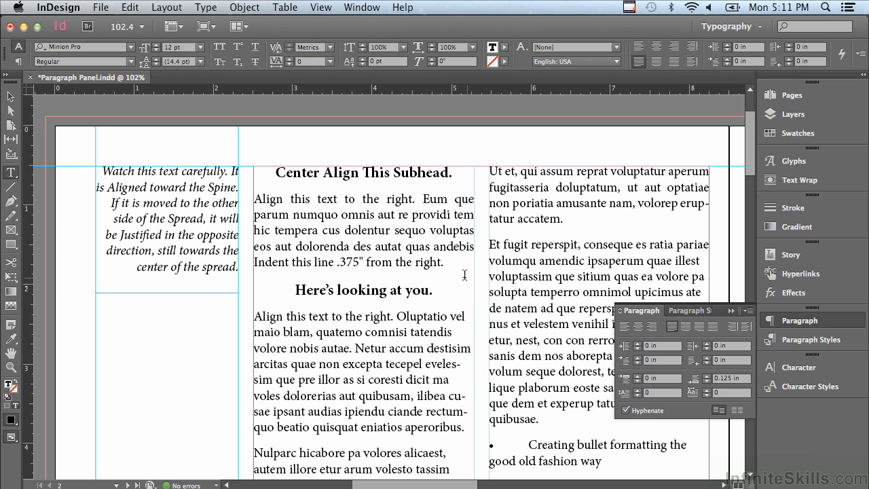
Try justifying the first body paragraph with its last line centered and right-aligned, and settle on justifying all lines
left_click(255, 201)
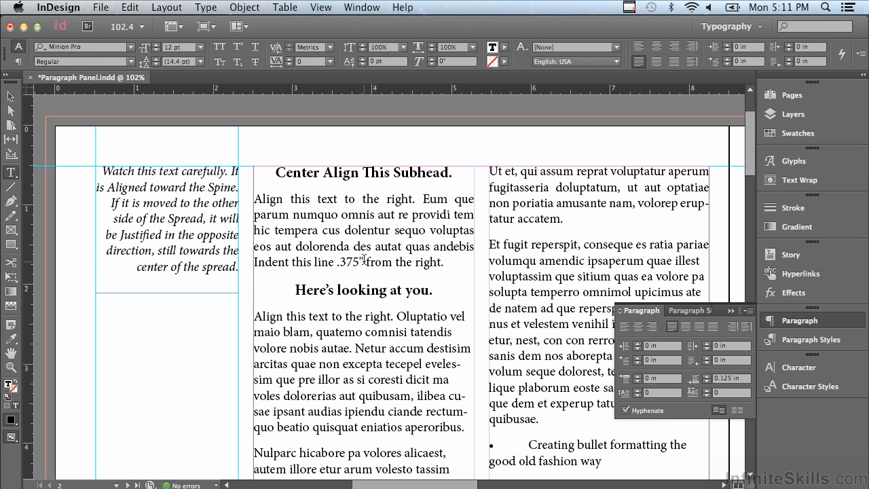
left_click(685, 327)
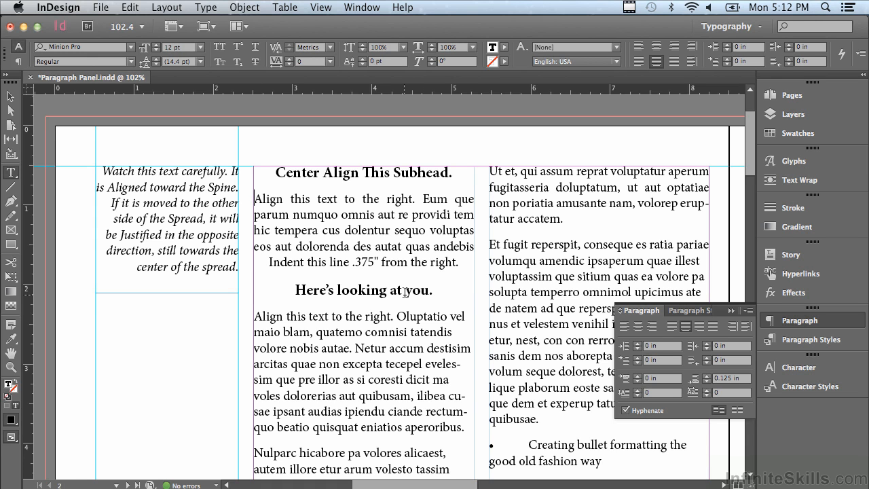
left_click(700, 326)
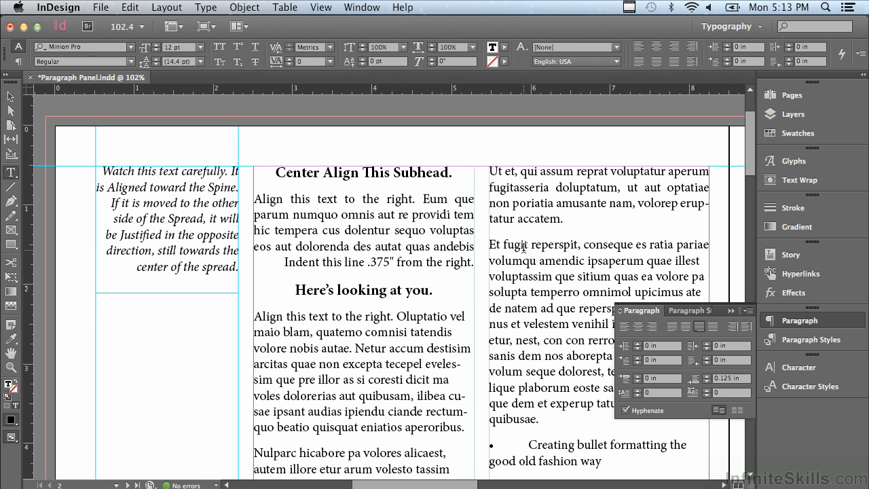
left_click(712, 327)
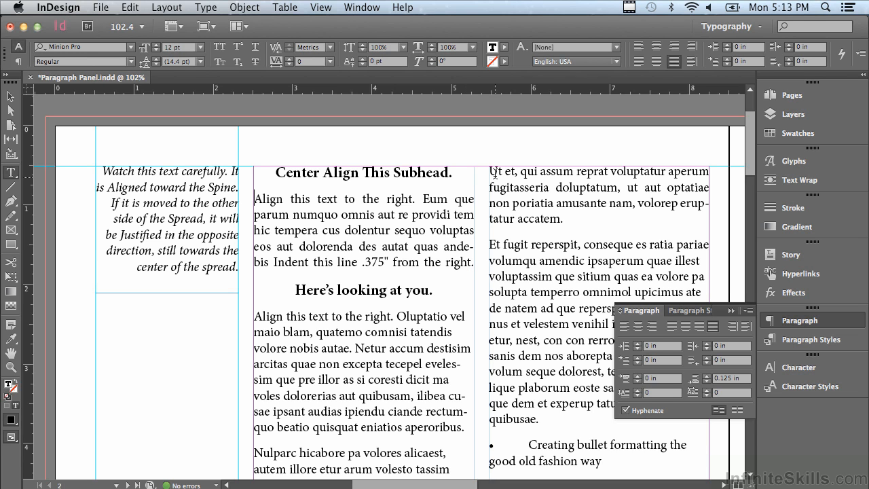
Justify all lines of the paragraph starting "Ut et, qui assum" at the head of the second column
left_click_drag(490, 171, 591, 222)
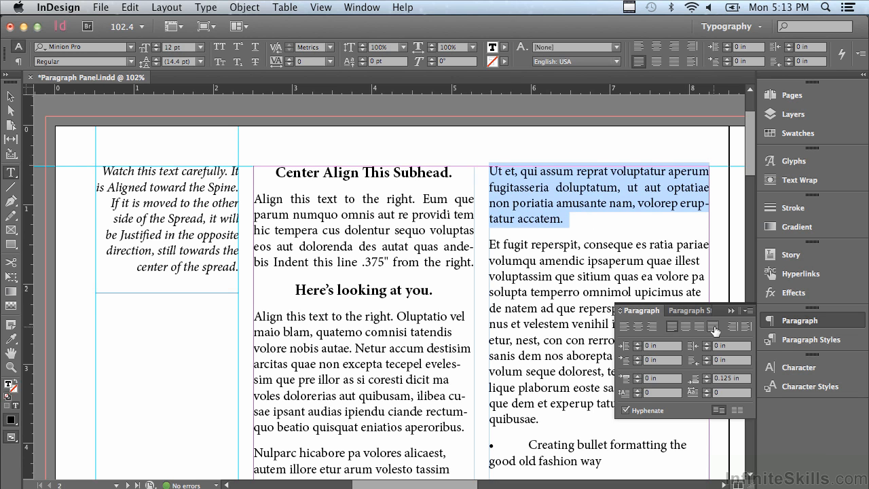
left_click(712, 326)
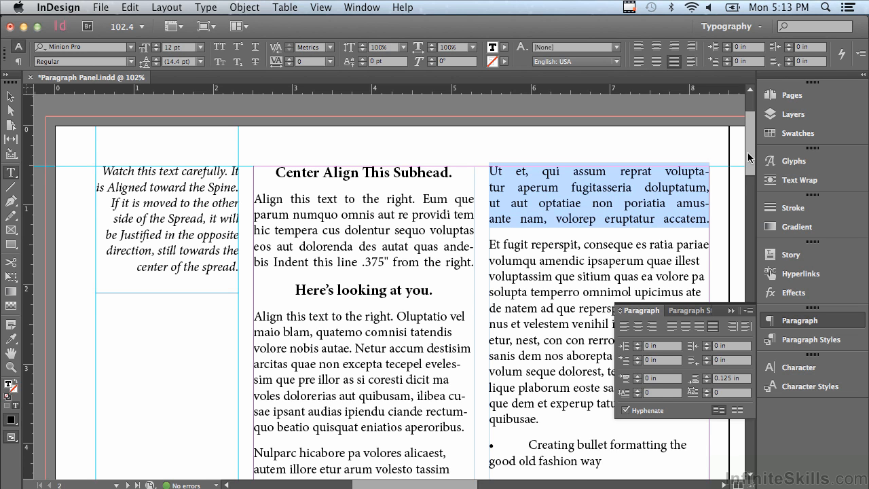
Justify all lines of the copyright text in the footer frame of the right-hand page
left_click_drag(747, 149, 734, 258)
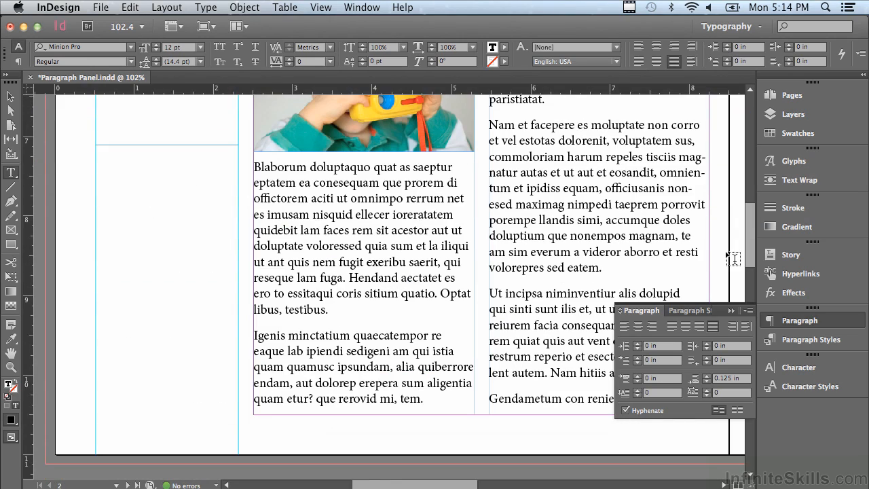
left_click_drag(380, 483, 477, 480)
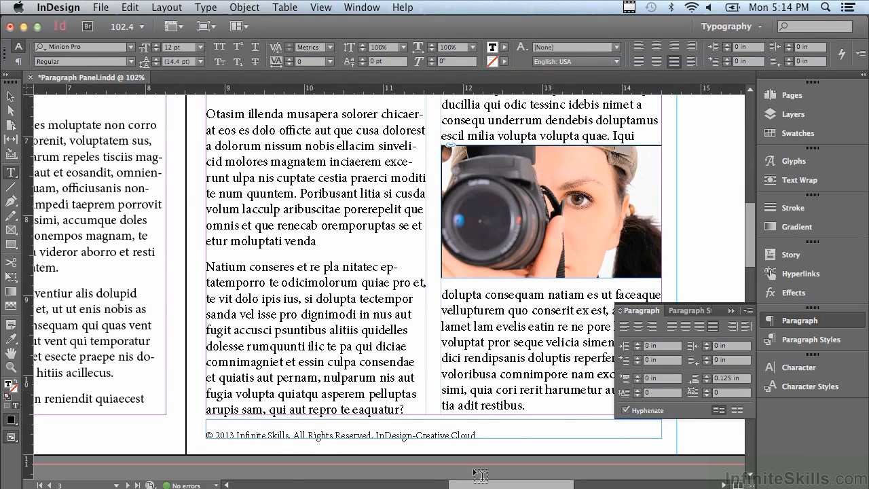
scroll(750, 226, "down", 1)
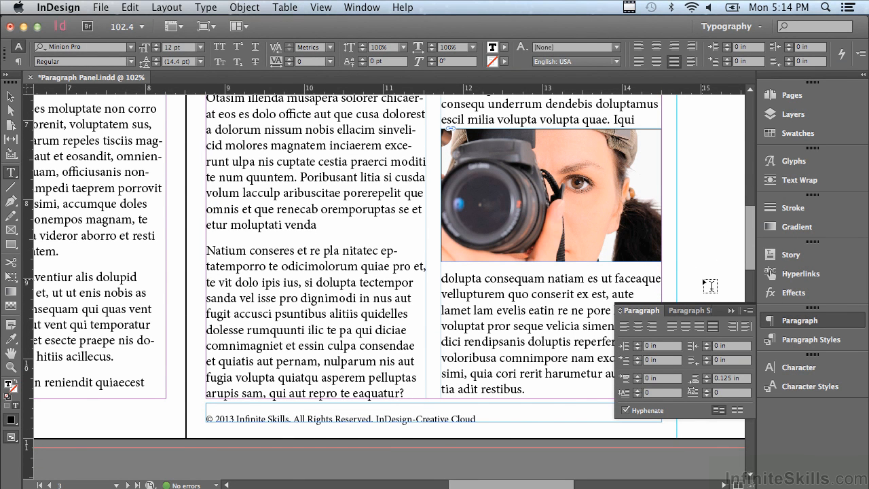
left_click_drag(747, 249, 747, 284)
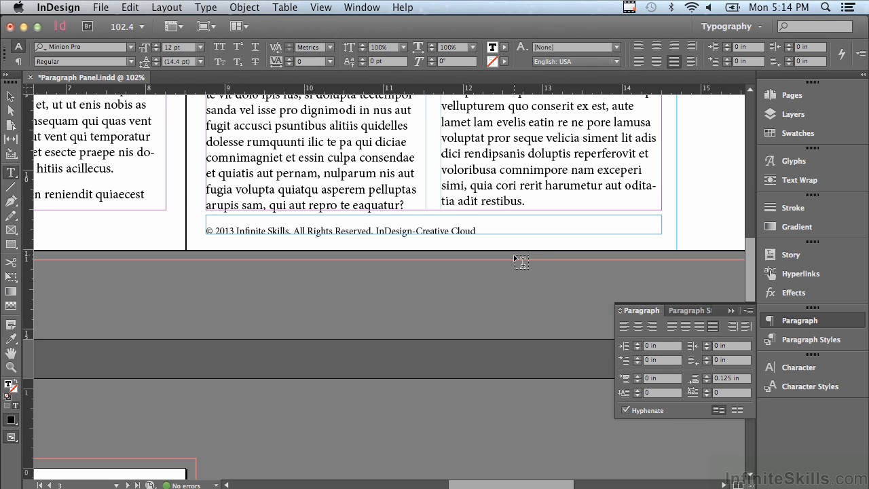
left_click_drag(477, 231, 202, 228)
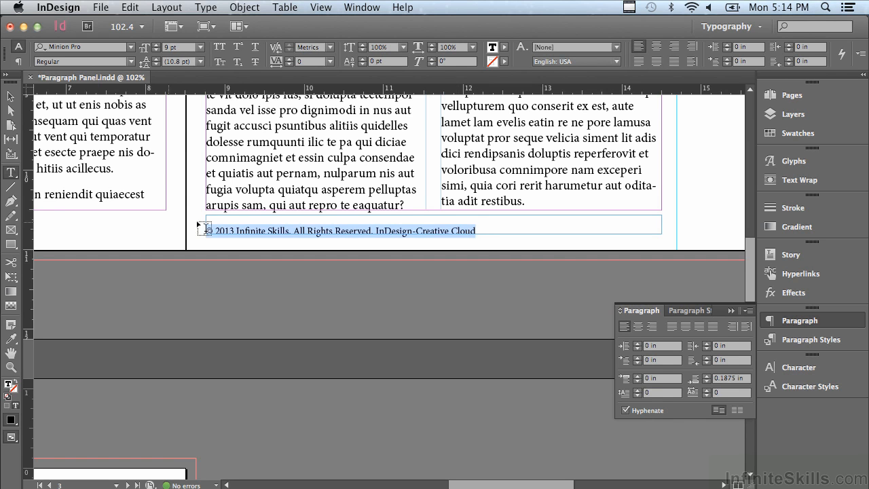
left_click(247, 231)
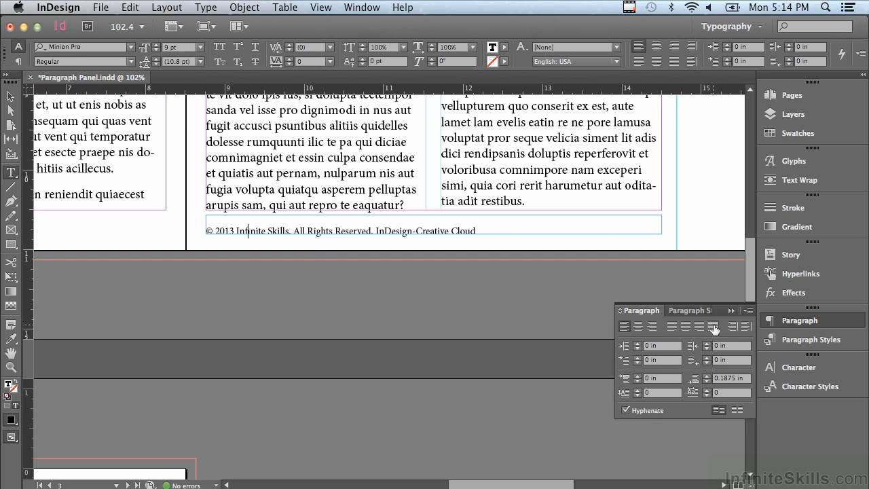
left_click(713, 327)
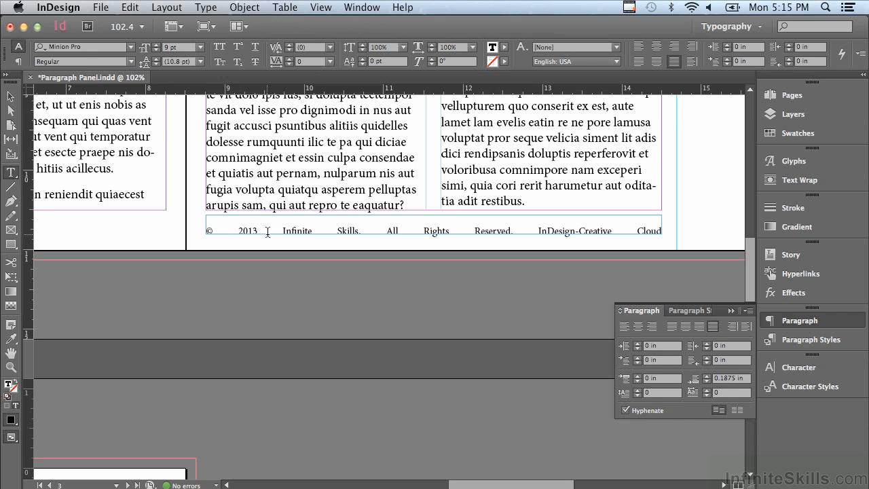
Replace the space between "Infinite Skills." and "All Rights Reserved." in the footer with a Flush Space
left_click(362, 230)
left_click_drag(365, 230, 384, 231)
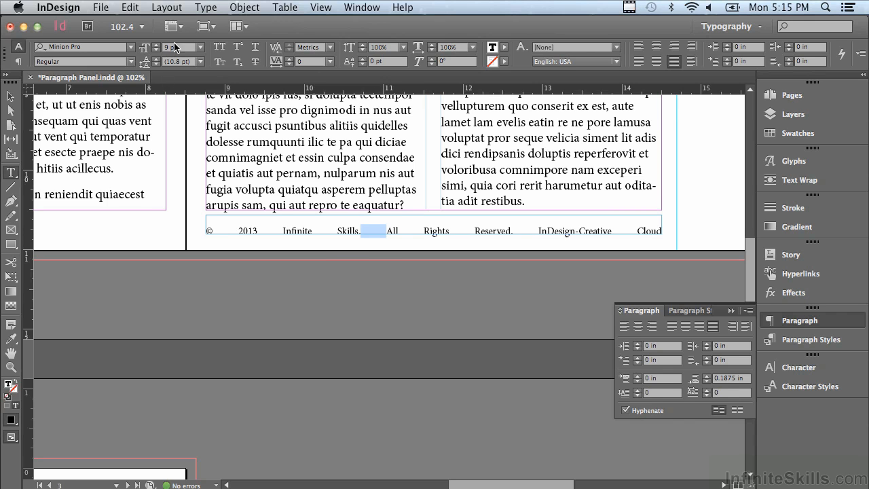
left_click(207, 8)
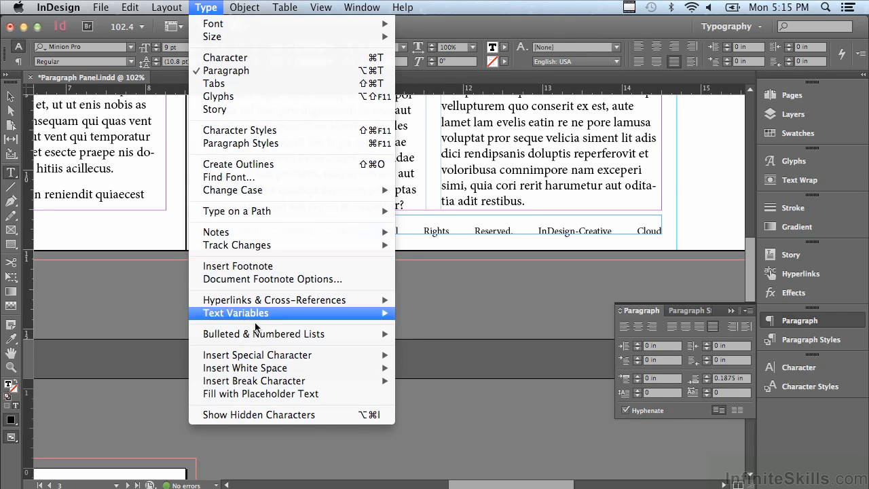
mouse_move(259, 371)
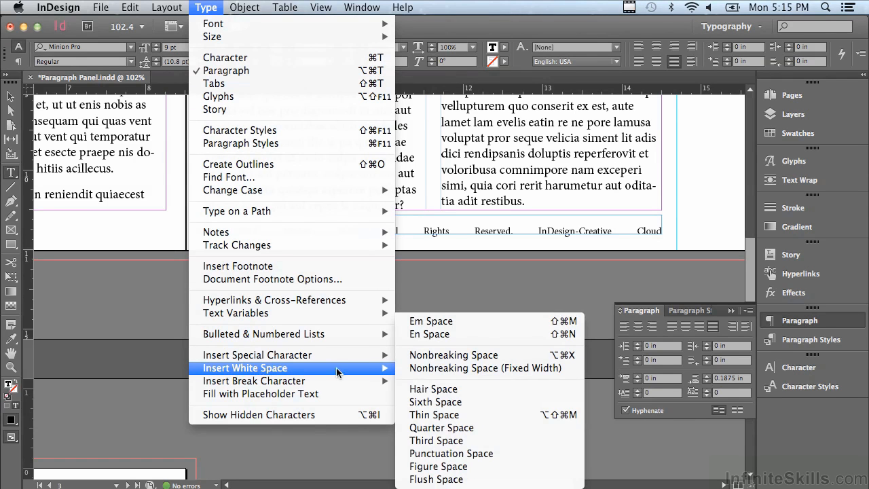
left_click(430, 479)
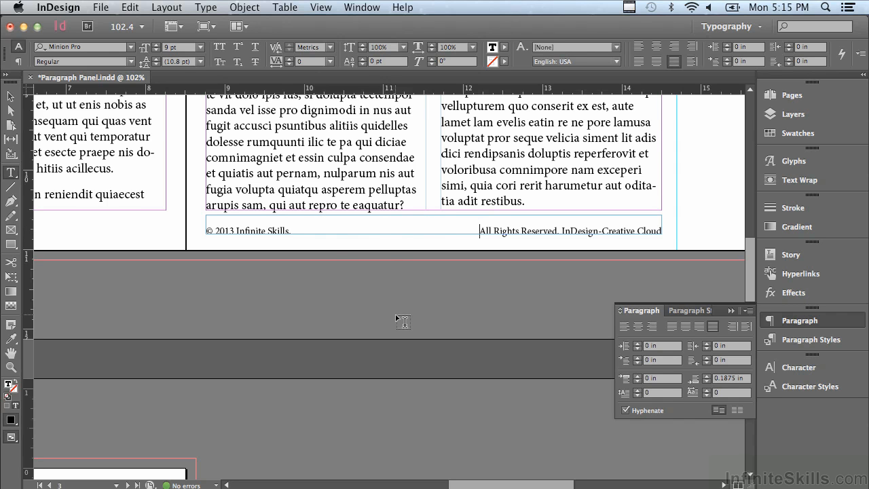
Show hidden characters and select the flush space after "Infinite Skills." in the footer to inspect its marker
left_click(203, 8)
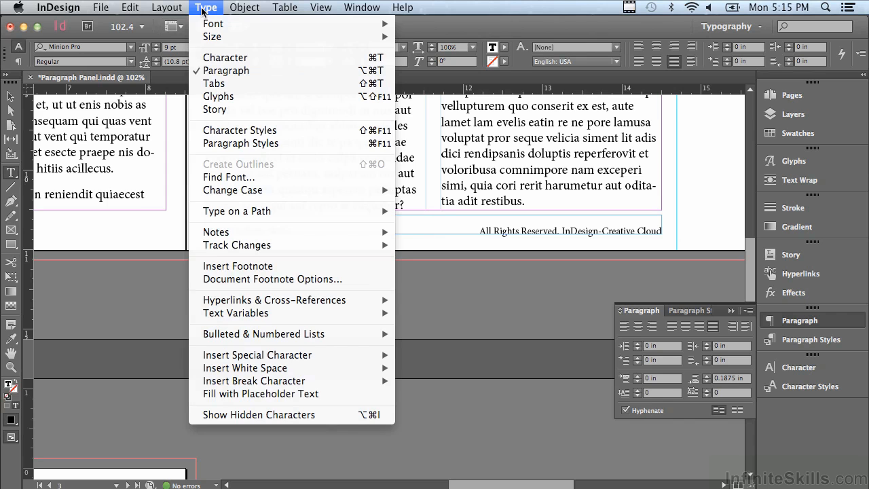
left_click(234, 414)
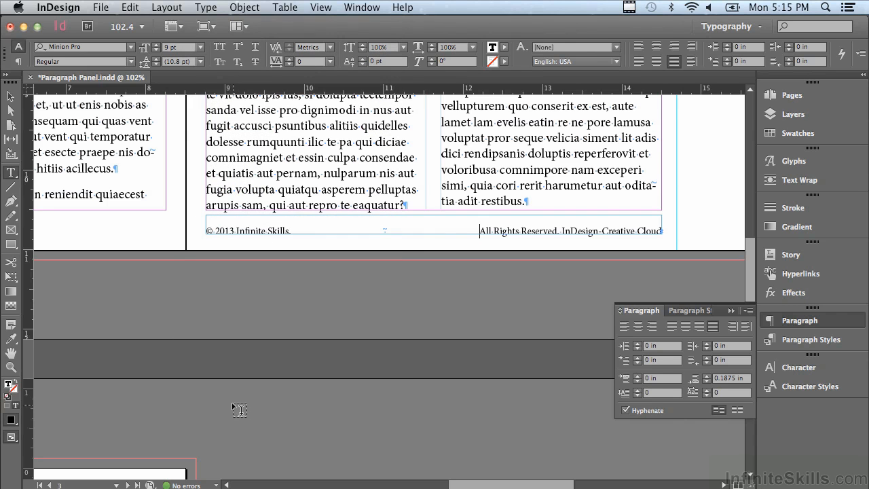
left_click(11, 366)
left_click_drag(196, 195, 672, 266)
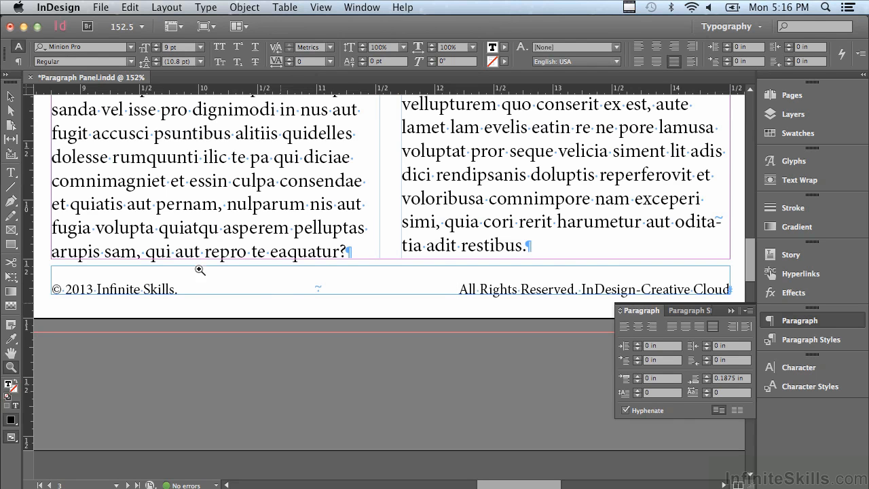
left_click(10, 174)
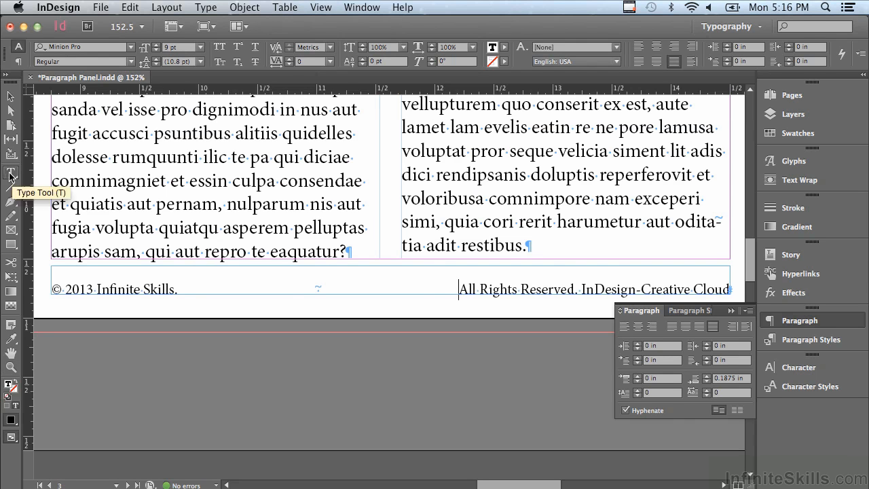
left_click(182, 288)
left_click_drag(243, 288, 389, 281)
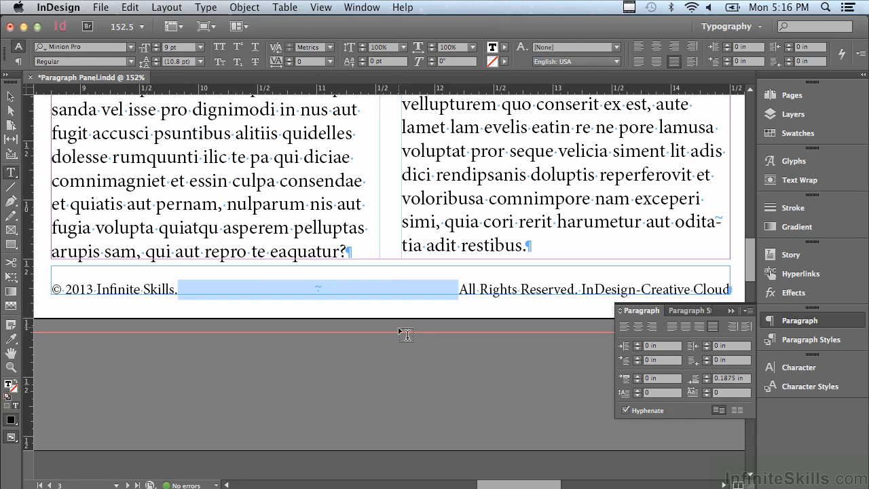
Replace the space between "All Rights Reserved." and "InDesign-Creative Cloud" in the footer with a Flush Space, and compare both flush spaces
left_click(578, 290)
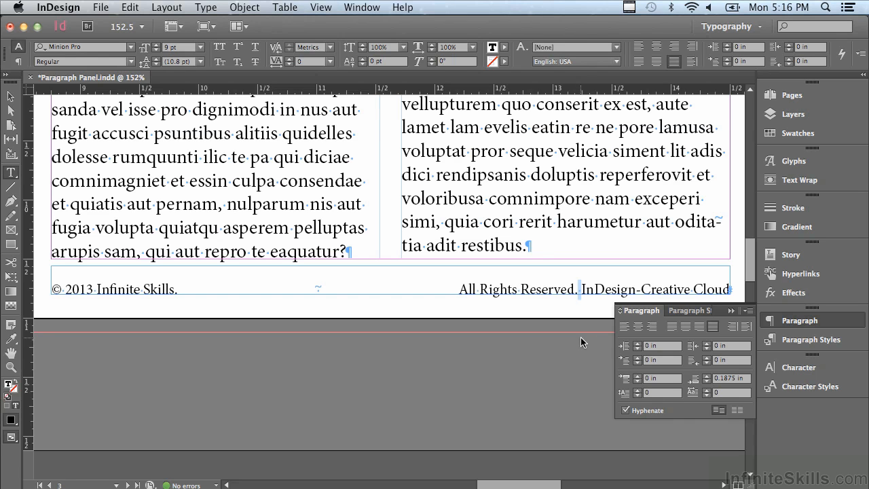
key("Tab")
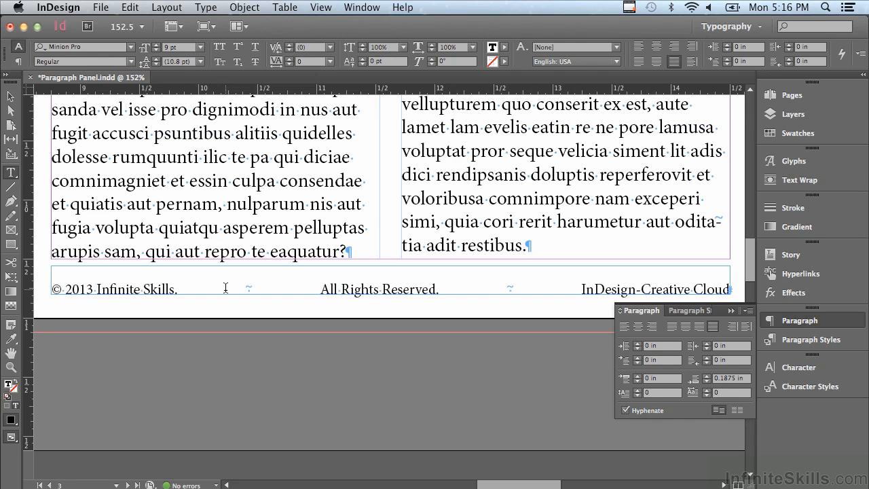
double_click(205, 288)
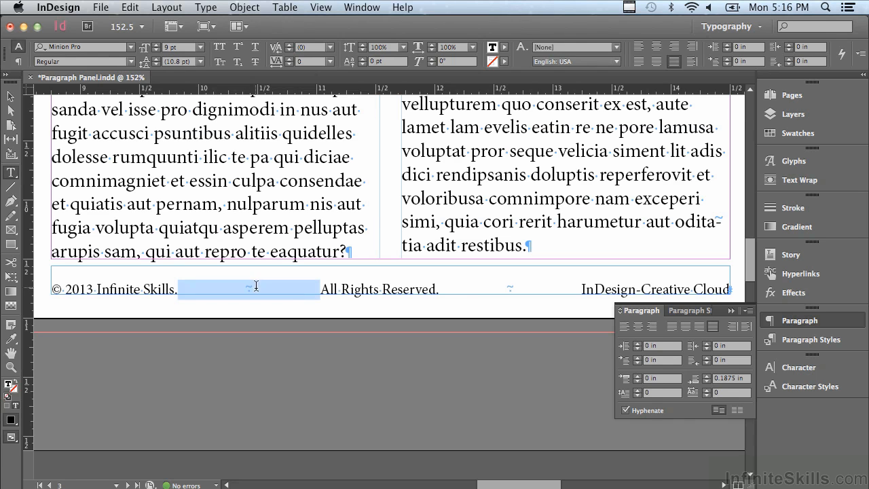
left_click(438, 288)
double_click(508, 288)
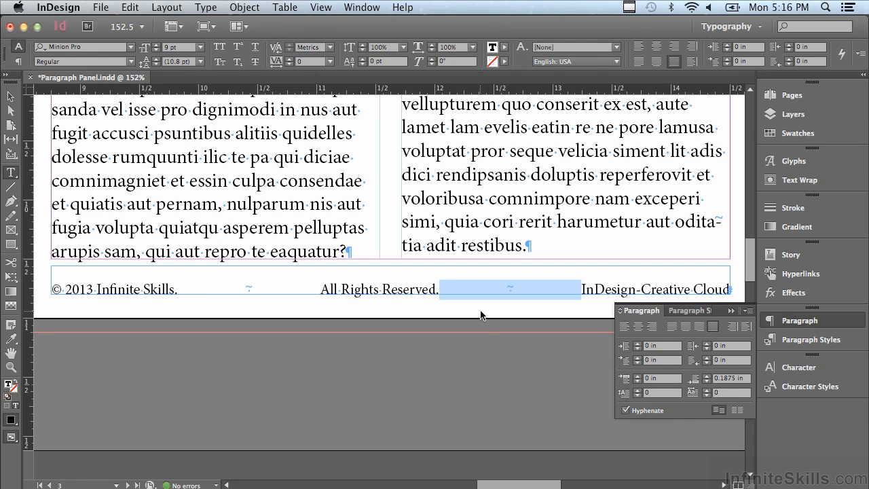
Examine the alignment of the italic side note starting "Watch this text carefully" in the outer column of the spread's left-hand page
key("super+0")
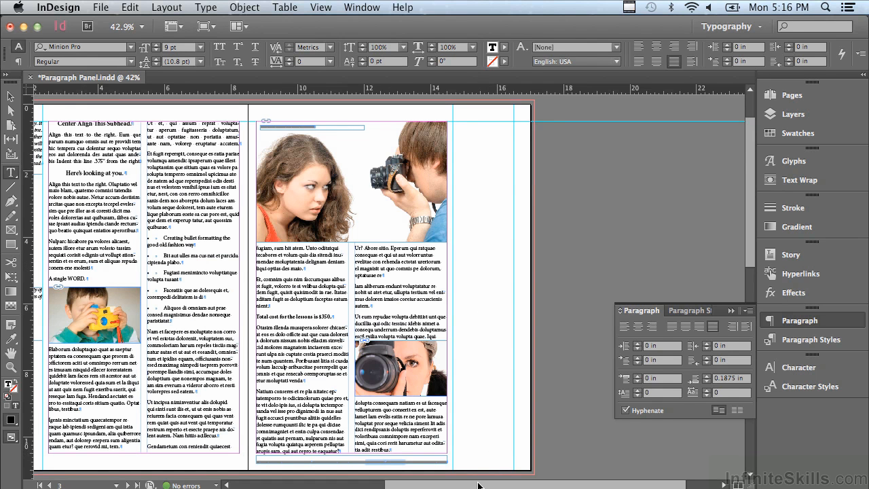
left_click_drag(478, 485, 439, 477)
left_click_drag(414, 467, 413, 467)
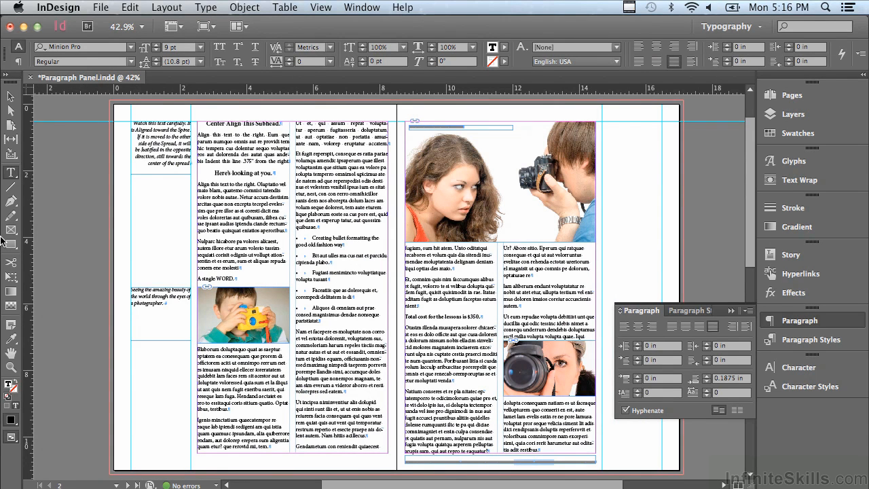
left_click(10, 367)
left_click_drag(112, 105, 687, 209)
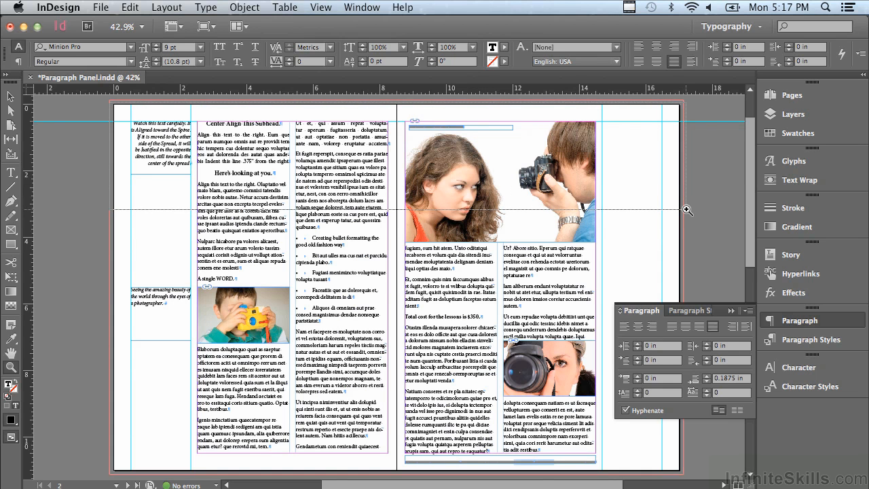
left_click_drag(687, 210, 688, 209)
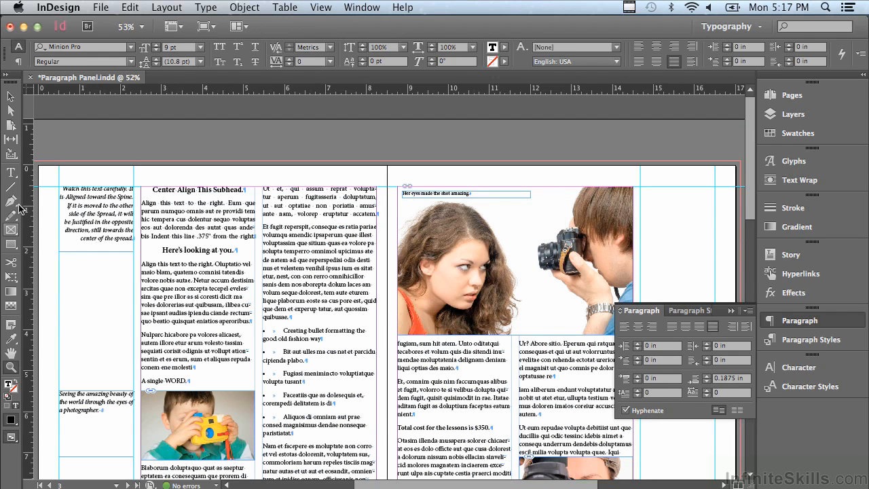
left_click(11, 172)
left_click(60, 194)
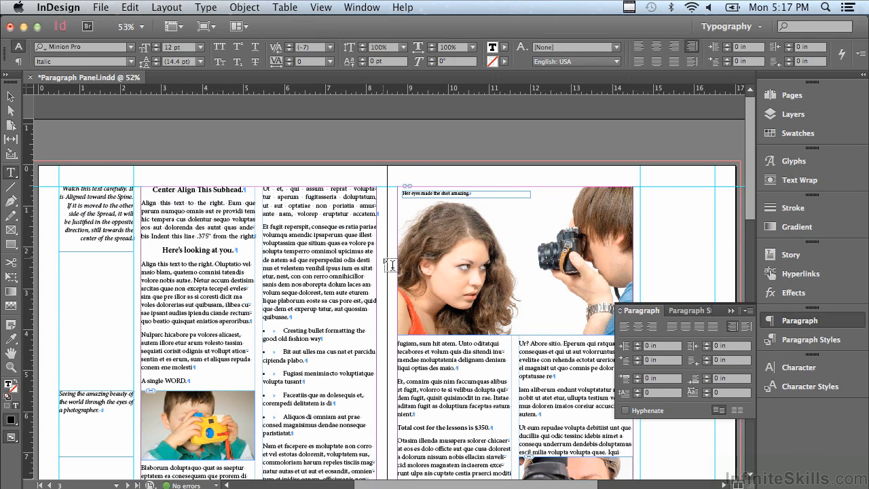
Move the spine-aligned "Watch this text carefully" frame to the right-hand page's outer column at X 14.6875 in, Y 0.5 in
left_click(10, 98)
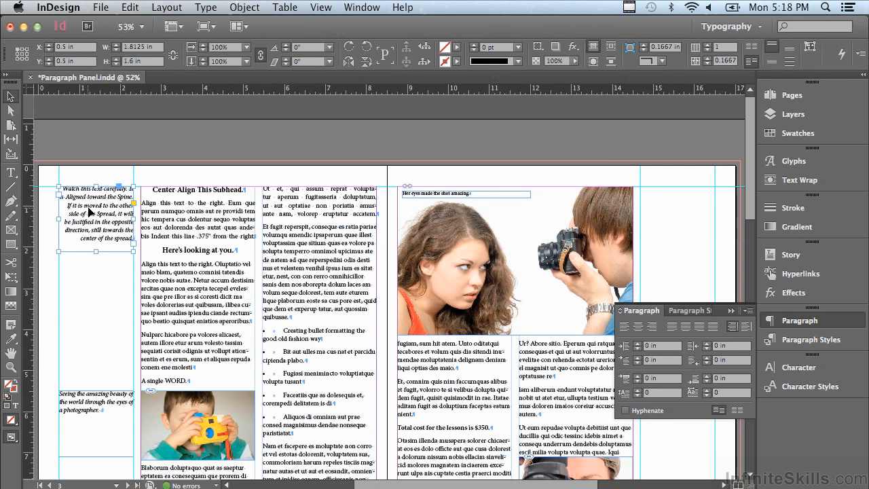
left_click_drag(90, 213, 669, 213)
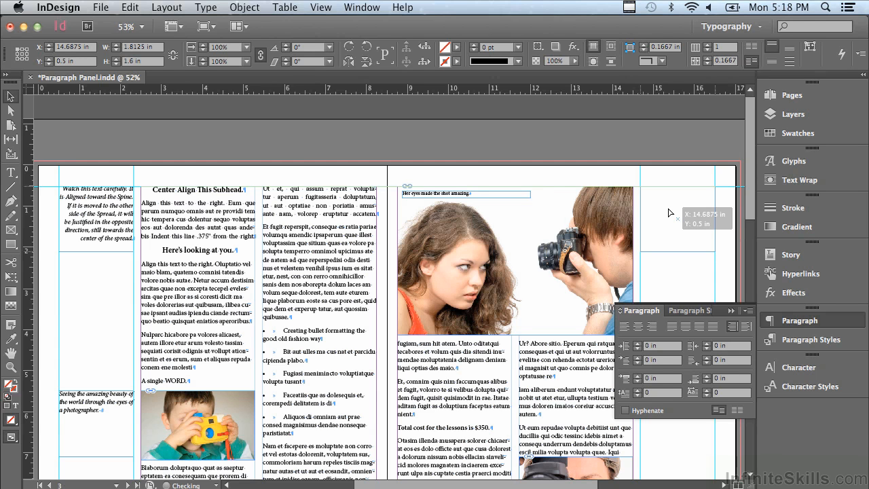
left_click_drag(668, 213, 669, 213)
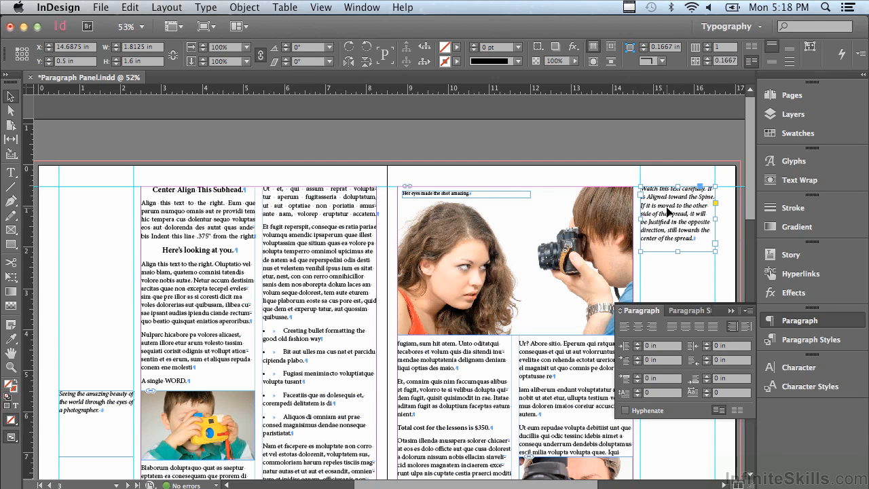